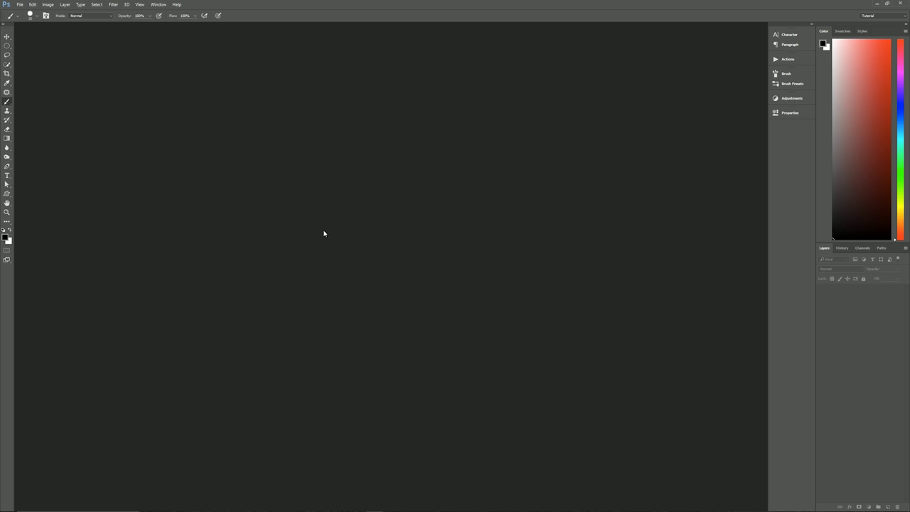
# - Create a 2500 × 2500 px, 150 ppi document named 'Lightning Bolt' with a solid orange background
pyautogui.hotkey('ctrl', 'n')
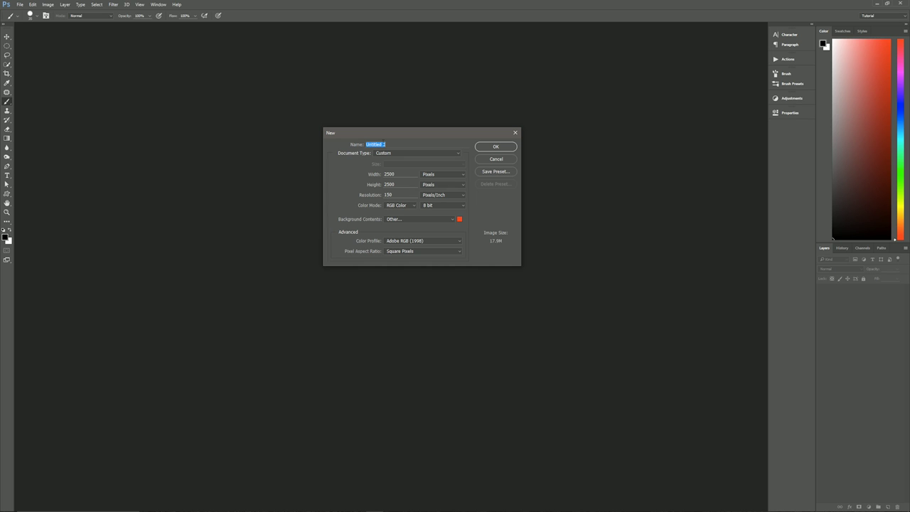
pyautogui.moveTo(390, 126); pyautogui.dragTo(402, 132)
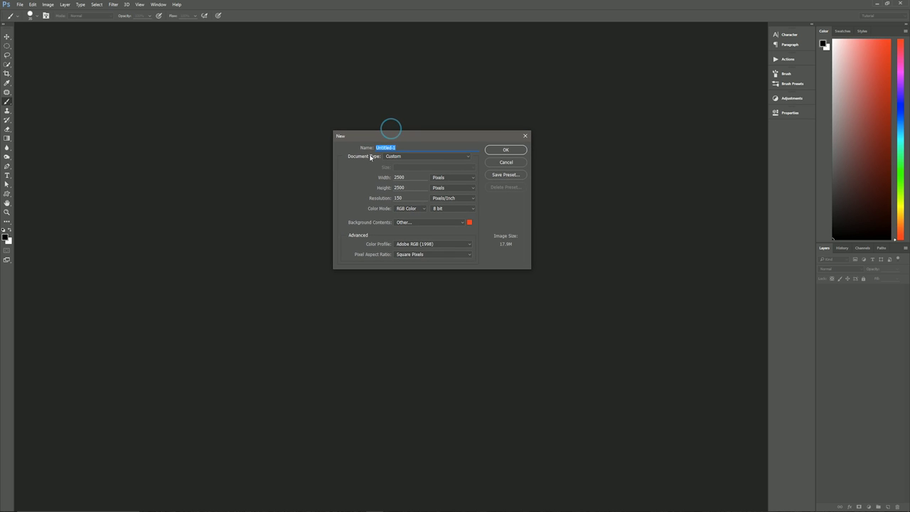
pyautogui.write('Lightning Bolt')
pyautogui.click(407, 176)
pyautogui.click(415, 193)
pyautogui.click(469, 223)
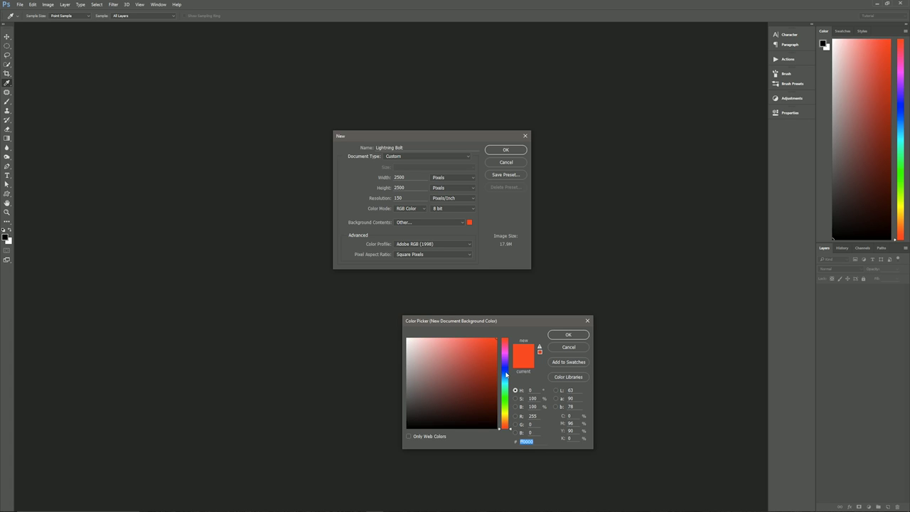
pyautogui.moveTo(510, 321); pyautogui.dragTo(483, 294)
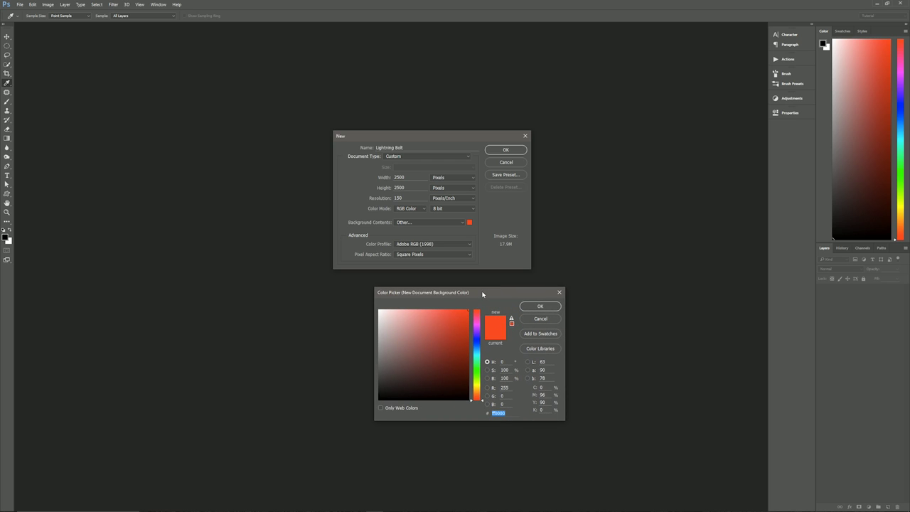
pyautogui.click(534, 306)
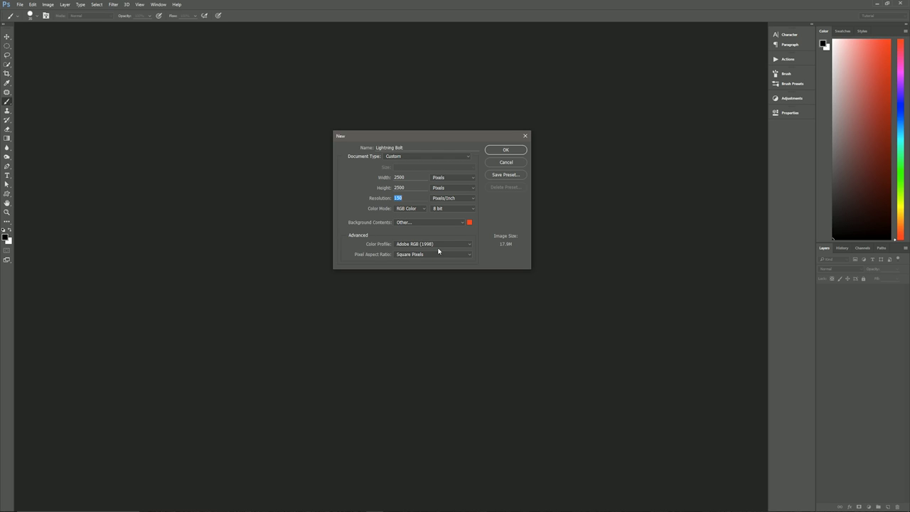
pyautogui.click(504, 151)
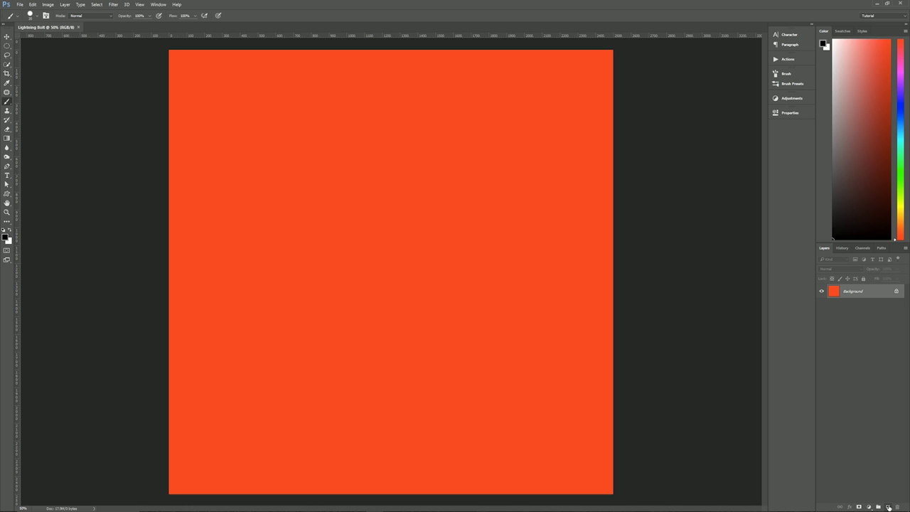
# - Add an empty Layer 1 above the orange Background and make it the active layer
pyautogui.click(887, 507)
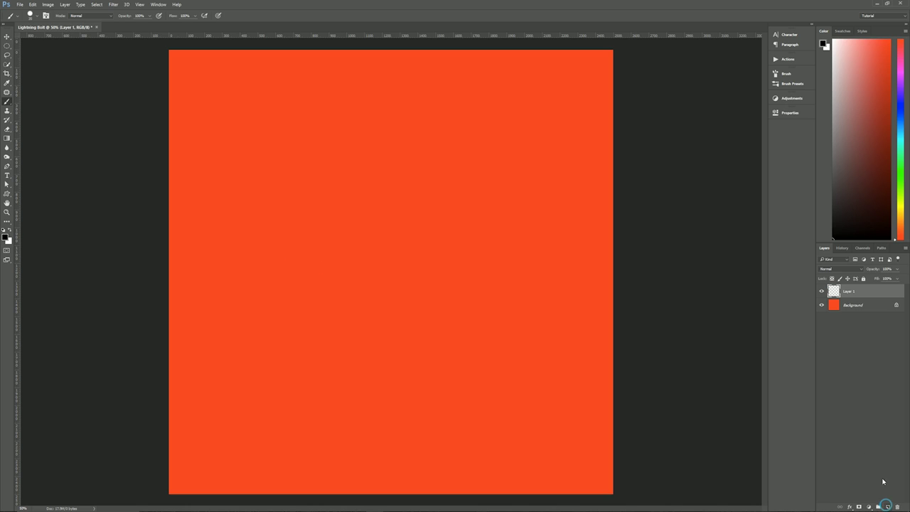
pyautogui.click(861, 291)
# - Fill Layer 1 with a short horizontal black-to-white linear gradient across the canvas centre
pyautogui.press('g')
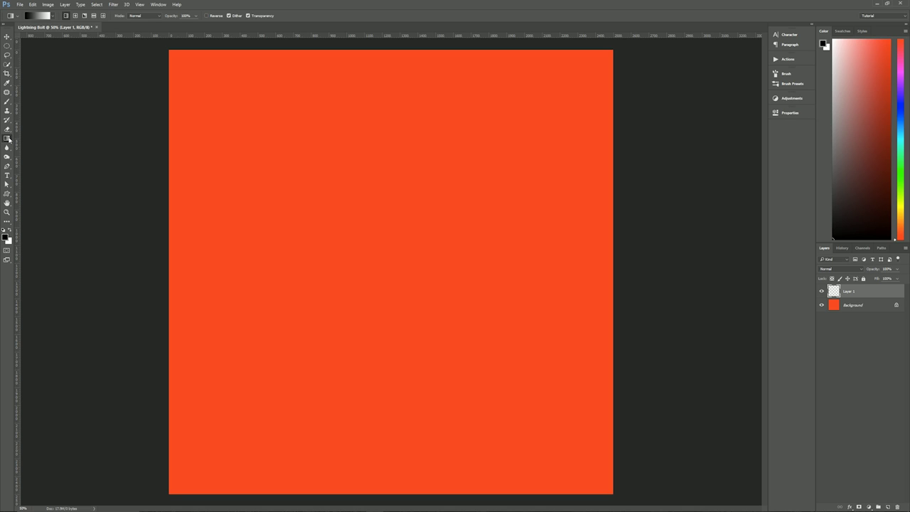
pyautogui.click(54, 16)
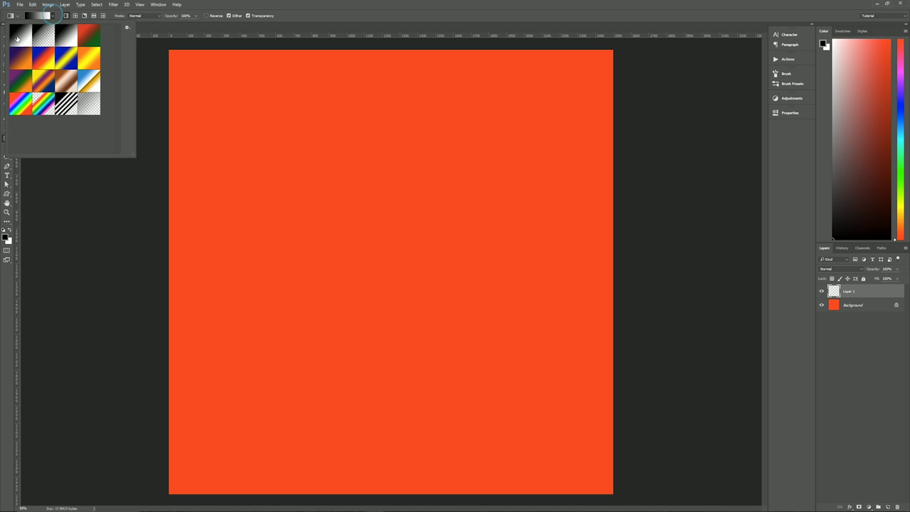
pyautogui.click(53, 16)
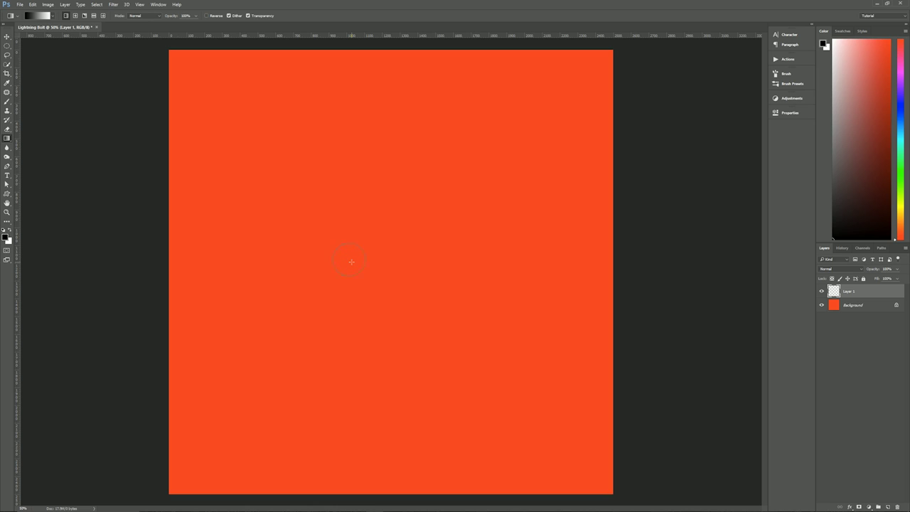
pyautogui.moveTo(352, 262); pyautogui.dragTo(429, 262)
pyautogui.moveTo(431, 262); pyautogui.dragTo(432, 262)
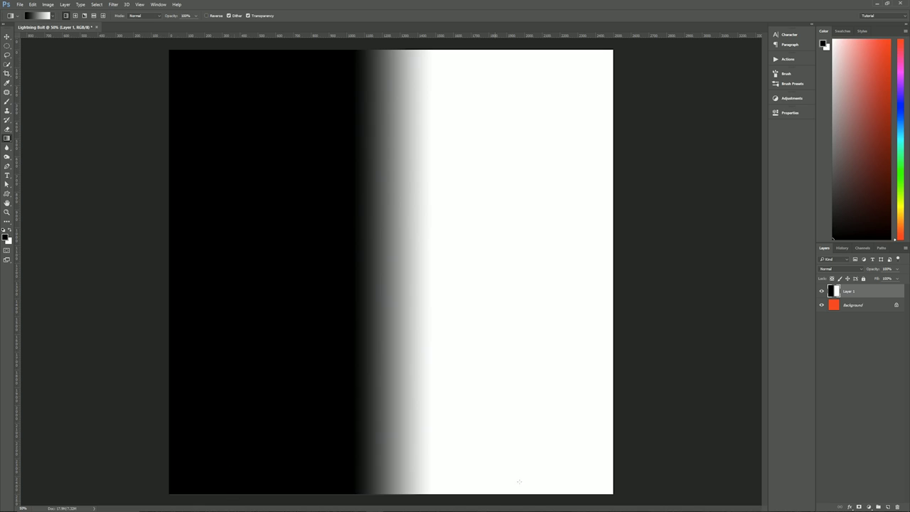
# - Render Difference Clouds on Layer 1, then invert it with Ctrl+I so the bolt turns white
pyautogui.click(7, 36)
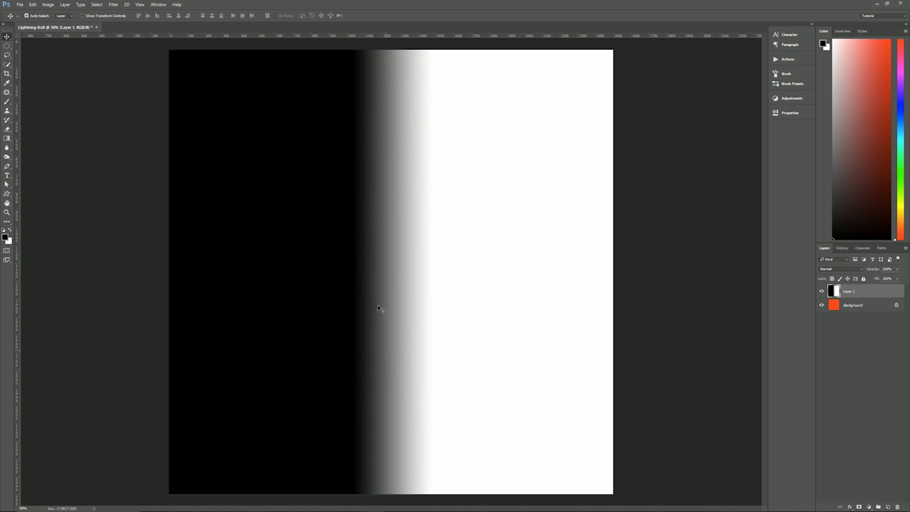
pyautogui.click(113, 4)
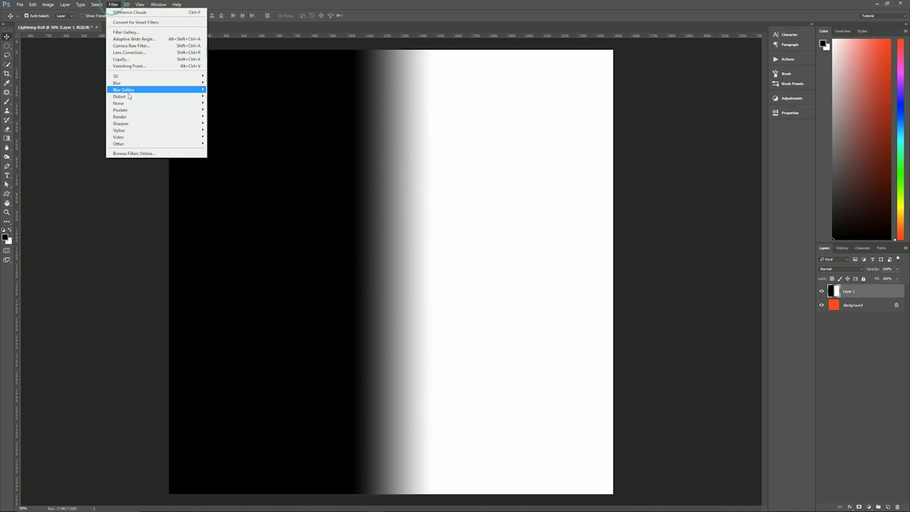
pyautogui.moveTo(137, 121)
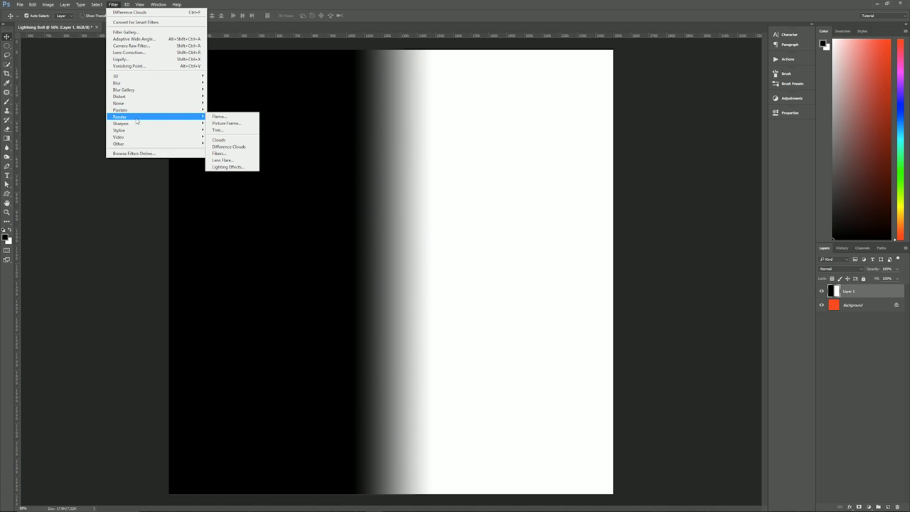
pyautogui.click(233, 148)
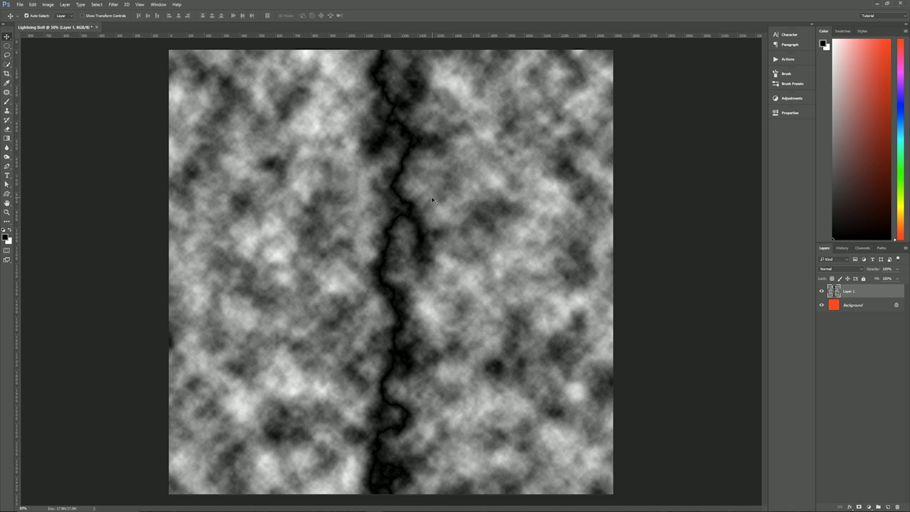
pyautogui.press('ctrl')
pyautogui.hotkey('ctrl', 'i')
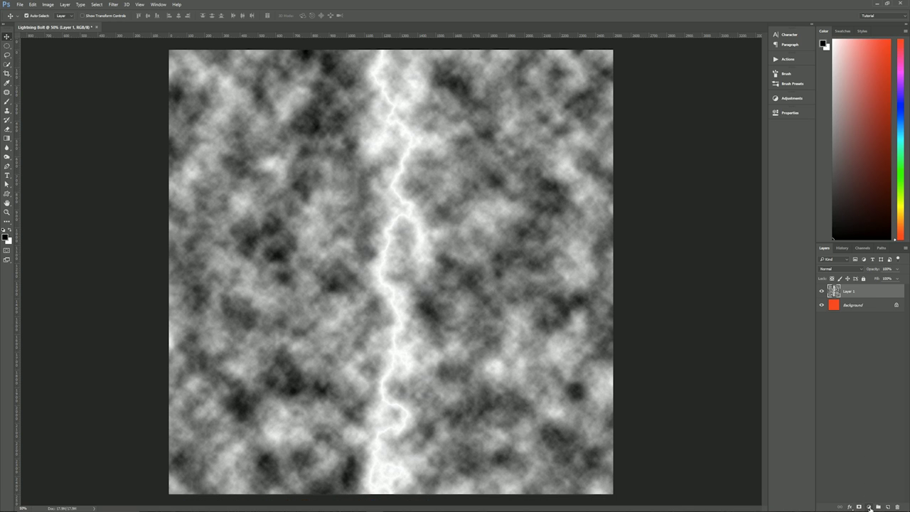
# - Add a Levels adjustment layer with the black input set to 230, crushing the clouds to black
pyautogui.click(869, 508)
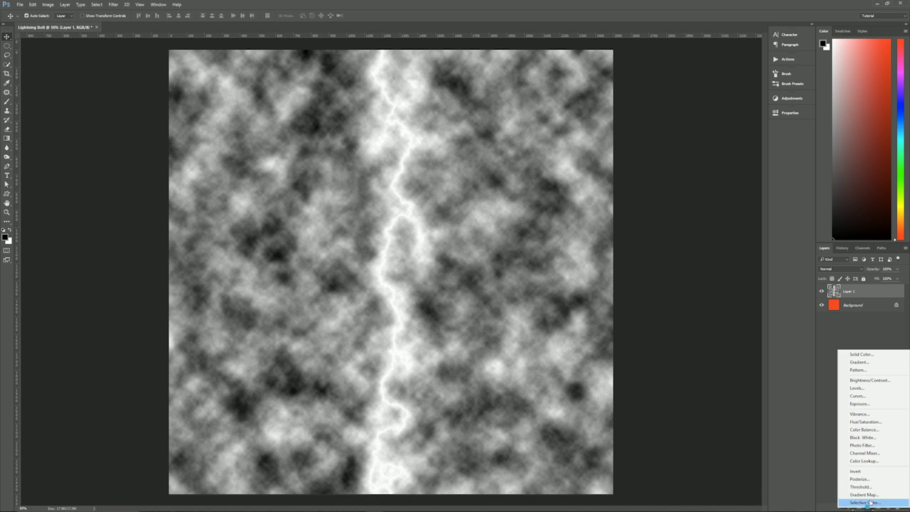
pyautogui.click(855, 389)
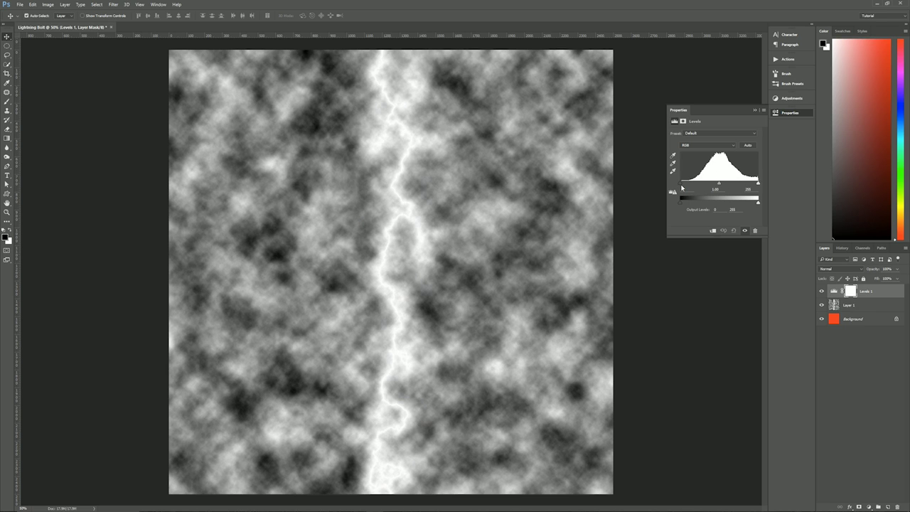
pyautogui.moveTo(681, 184); pyautogui.dragTo(755, 183)
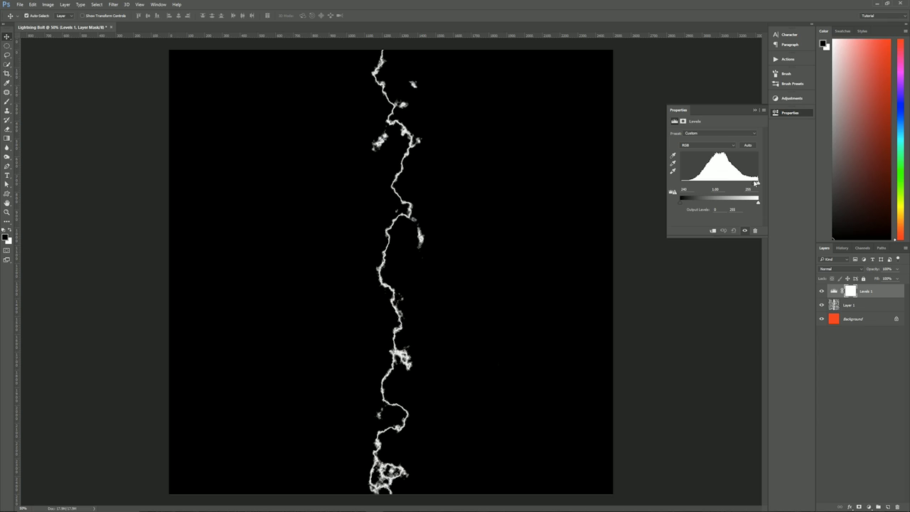
pyautogui.moveTo(755, 184); pyautogui.dragTo(753, 183)
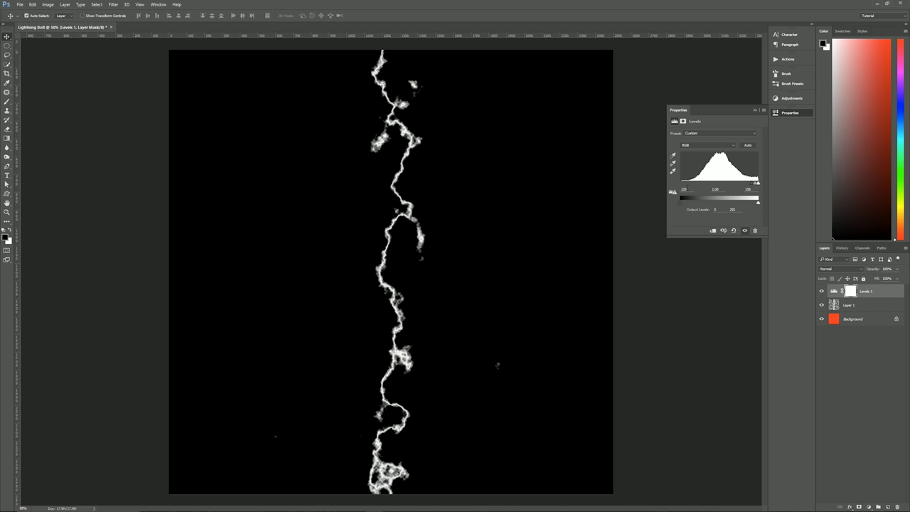
pyautogui.click(684, 189)
pyautogui.write('230')
pyautogui.click(752, 183)
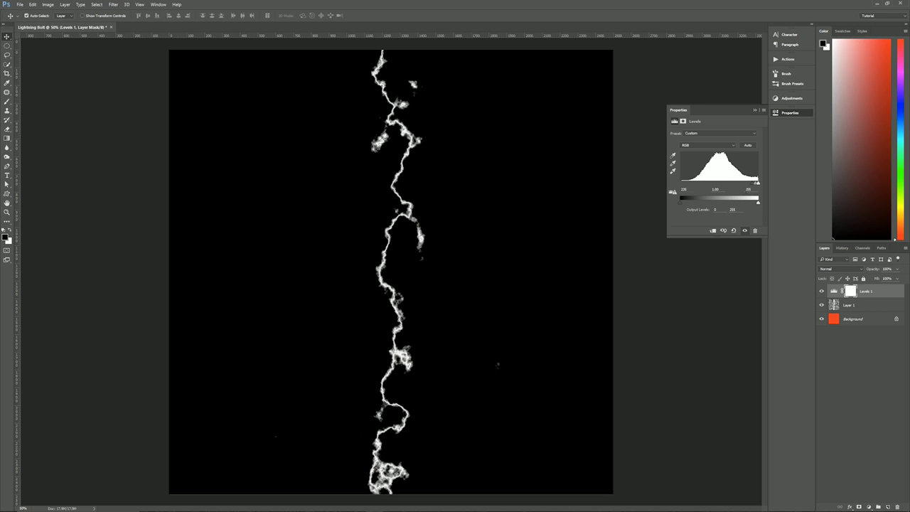
pyautogui.click(754, 111)
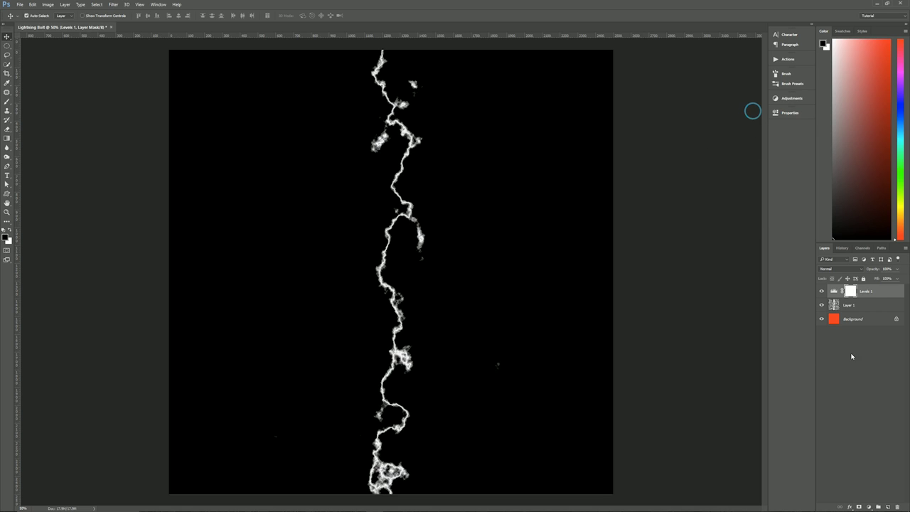
# - Add an empty Layer 2 on top of the Levels 1 adjustment layer
pyautogui.click(884, 289)
pyautogui.click(887, 506)
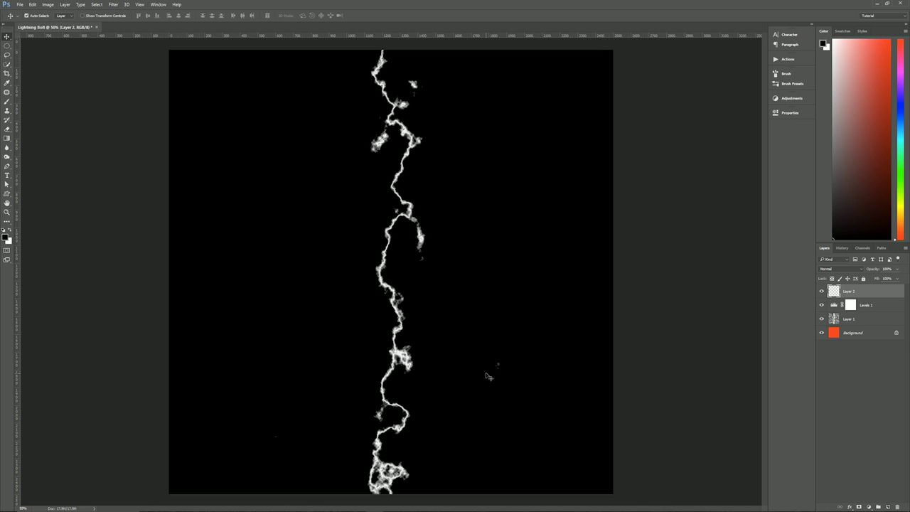
pyautogui.click(8, 55)
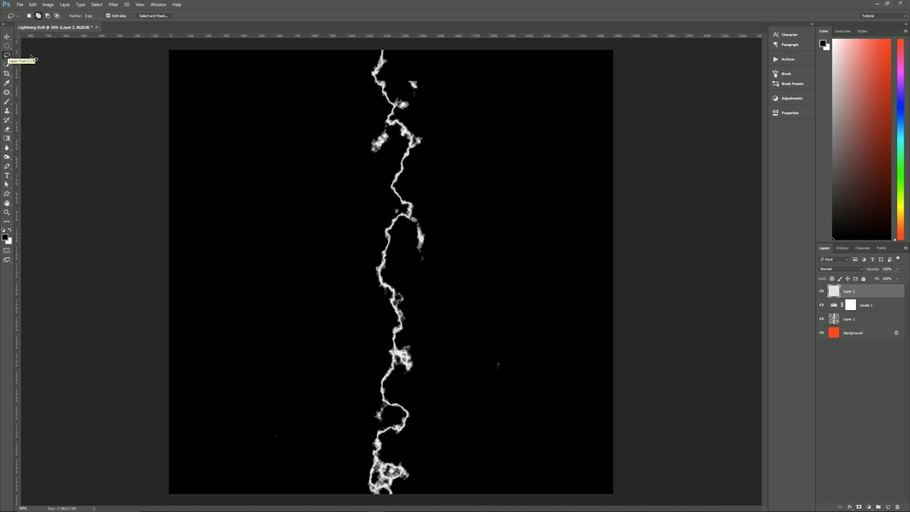
# - Lasso-select the stray glowing blobs around the bolt, adding each to the selection
pyautogui.click(38, 15)
pyautogui.moveTo(421, 69)
pyautogui.mouseDown()
pyautogui.moveTo(398, 111)
pyautogui.moveTo(415, 114)
pyautogui.moveTo(433, 94)
pyautogui.moveTo(422, 65)
pyautogui.mouseUp()
pyautogui.moveTo(358, 132)
pyautogui.mouseDown()
pyautogui.moveTo(393, 132)
pyautogui.moveTo(394, 156)
pyautogui.moveTo(361, 166)
pyautogui.moveTo(358, 132)
pyautogui.mouseUp()
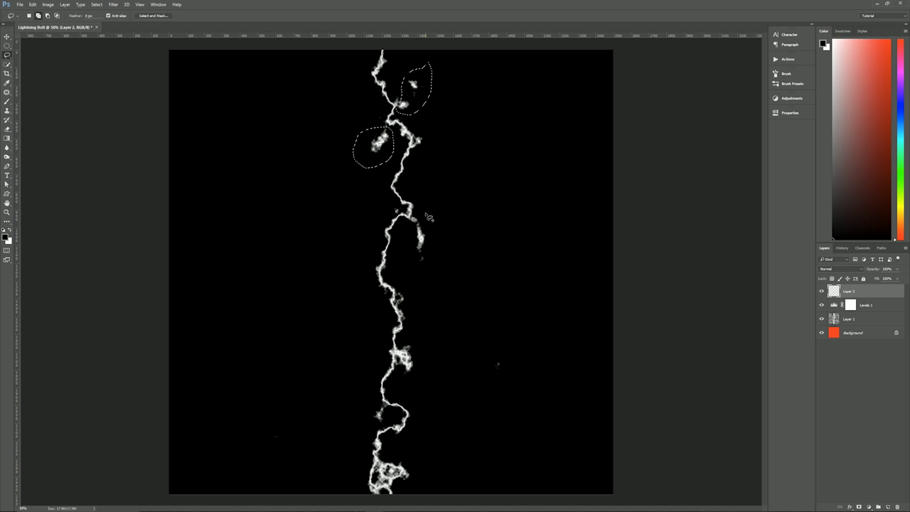
pyautogui.moveTo(425, 214)
pyautogui.mouseDown()
pyautogui.moveTo(413, 231)
pyautogui.moveTo(413, 272)
pyautogui.moveTo(447, 227)
pyautogui.moveTo(425, 214)
pyautogui.mouseUp()
pyautogui.moveTo(394, 204)
pyautogui.mouseDown()
pyautogui.moveTo(404, 218)
pyautogui.moveTo(388, 219)
pyautogui.moveTo(393, 203)
pyautogui.mouseUp()
pyautogui.moveTo(504, 347)
pyautogui.mouseDown()
pyautogui.moveTo(494, 395)
pyautogui.moveTo(514, 359)
pyautogui.moveTo(504, 347)
pyautogui.mouseUp()
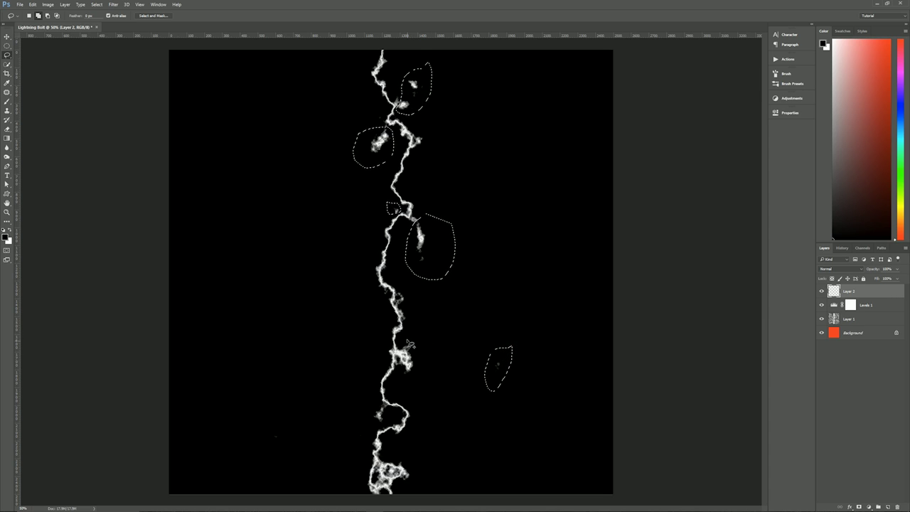
pyautogui.moveTo(402, 342)
pyautogui.mouseDown()
pyautogui.moveTo(400, 375)
pyautogui.moveTo(413, 387)
pyautogui.moveTo(427, 359)
pyautogui.moveTo(419, 336)
pyautogui.moveTo(402, 342)
pyautogui.mouseUp()
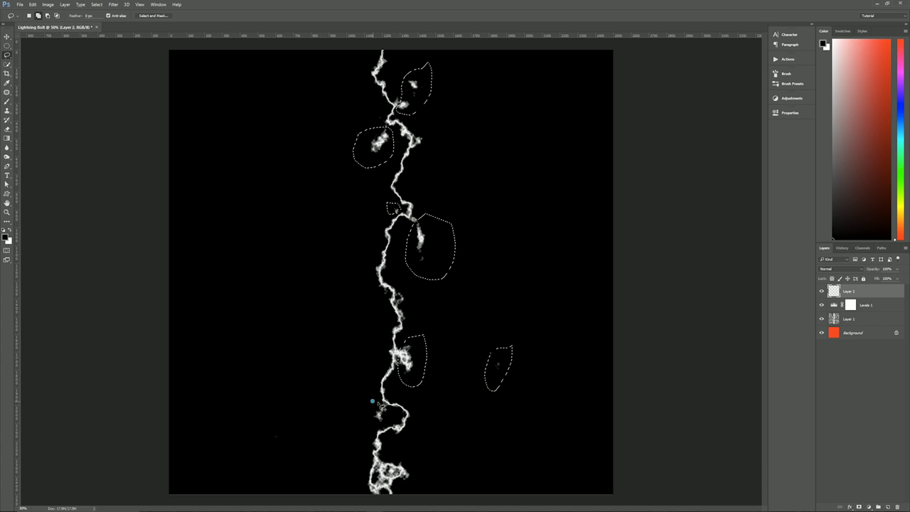
pyautogui.moveTo(371, 402)
pyautogui.mouseDown()
pyautogui.moveTo(391, 421)
pyautogui.moveTo(364, 427)
pyautogui.moveTo(372, 401)
pyautogui.mouseUp()
pyautogui.moveTo(387, 457)
pyautogui.mouseDown()
pyautogui.moveTo(378, 458)
pyautogui.moveTo(379, 480)
pyautogui.moveTo(406, 494)
pyautogui.moveTo(425, 467)
pyautogui.moveTo(421, 450)
pyautogui.mouseUp()
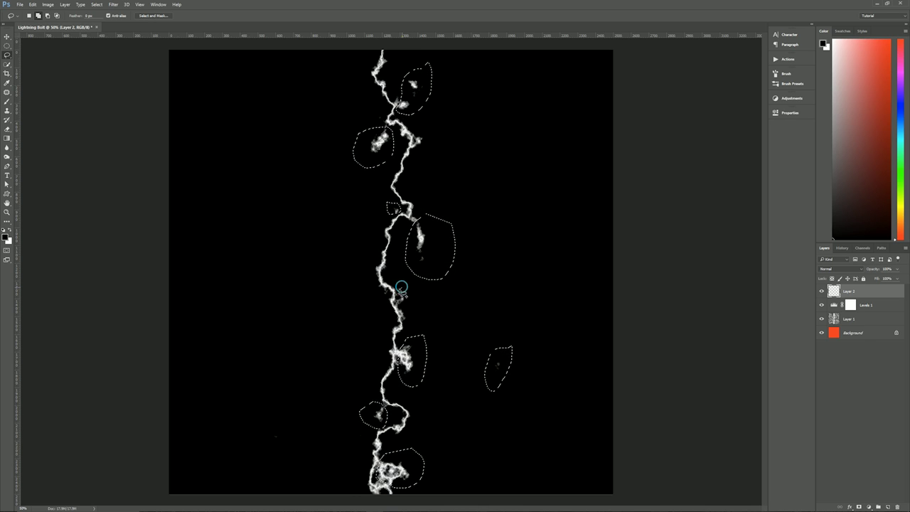
pyautogui.moveTo(416, 293); pyautogui.dragTo(411, 289)
# - Delete the selected stray fragments and clear the selection, leaving one clean bolt
pyautogui.press('Delete')
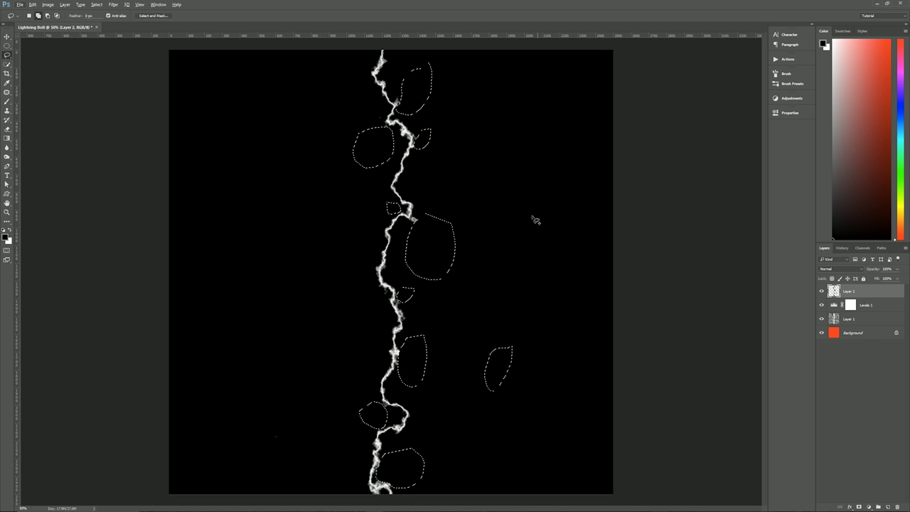
pyautogui.hotkey('ctrl', 'd')
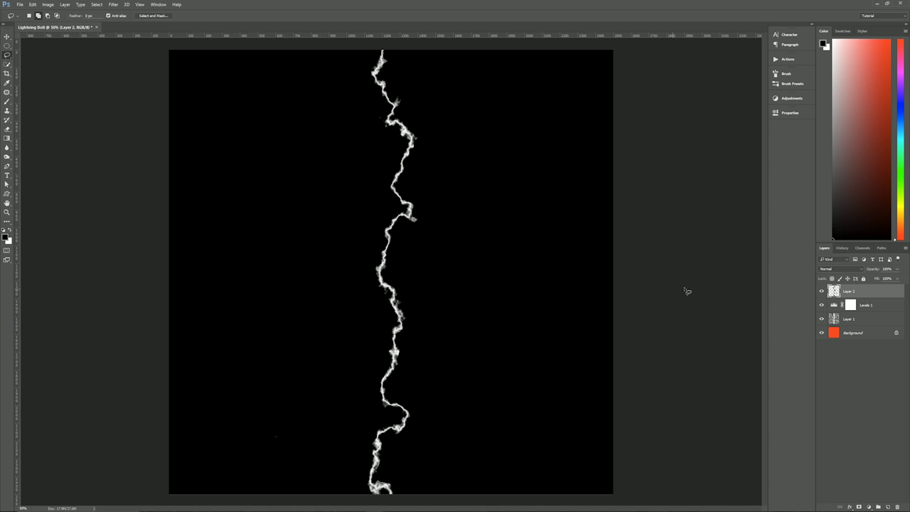
pyautogui.moveTo(416, 215)
pyautogui.mouseDown()
pyautogui.moveTo(425, 218)
pyautogui.moveTo(414, 225)
pyautogui.mouseUp()
pyautogui.click(419, 224)
# - Select Layer 2, Levels 1 and Layer 1 and merge them with Ctrl+E
pyautogui.keyDown('shift'); pyautogui.click(871, 321); pyautogui.keyUp('shift')
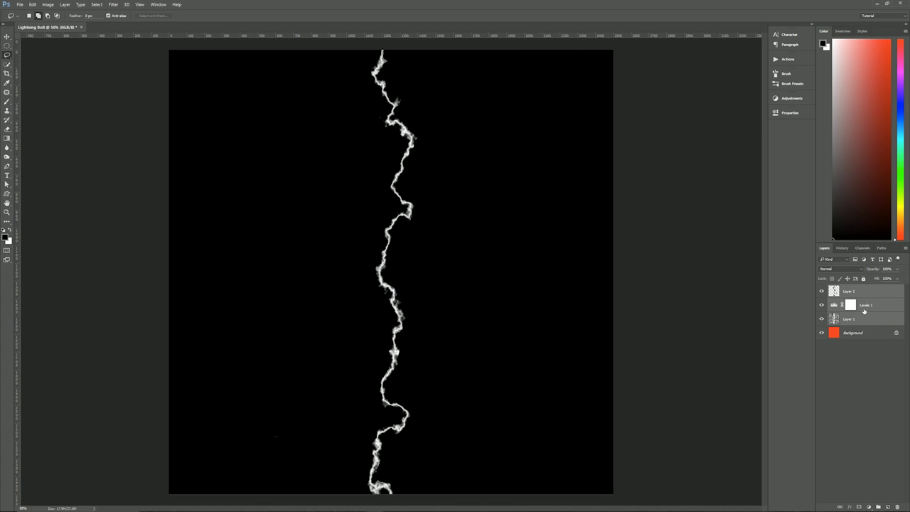
pyautogui.hotkey('ctrl', 'e')
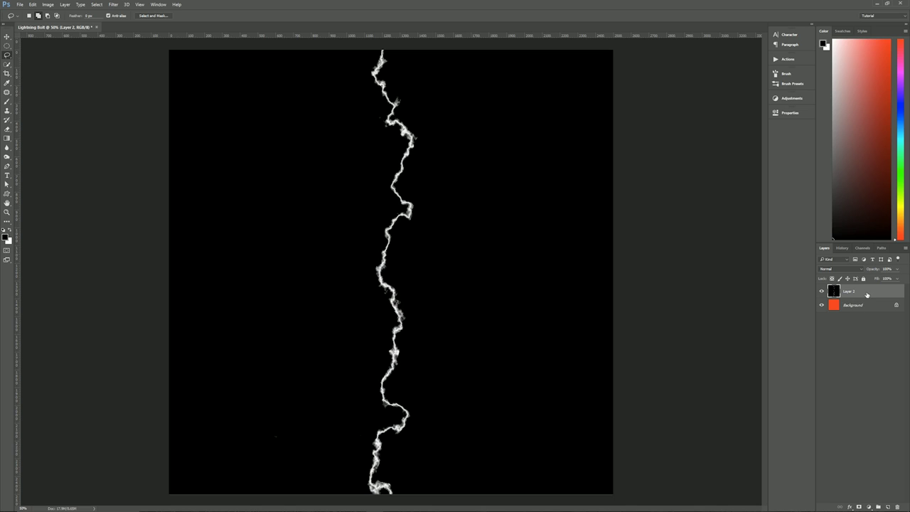
# - Rename the merged layer to 'Lightning Bolt'
pyautogui.doubleClick(848, 292)
pyautogui.write('Lightning Bolt')
pyautogui.click(887, 297)
# - Try Overlay blending on the bolt layer, then set it back to Normal
pyautogui.click(838, 269)
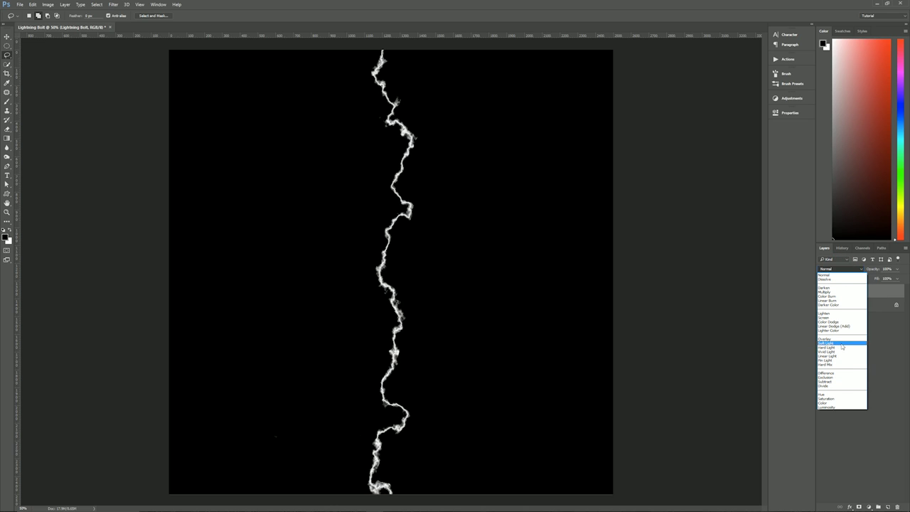
pyautogui.click(842, 339)
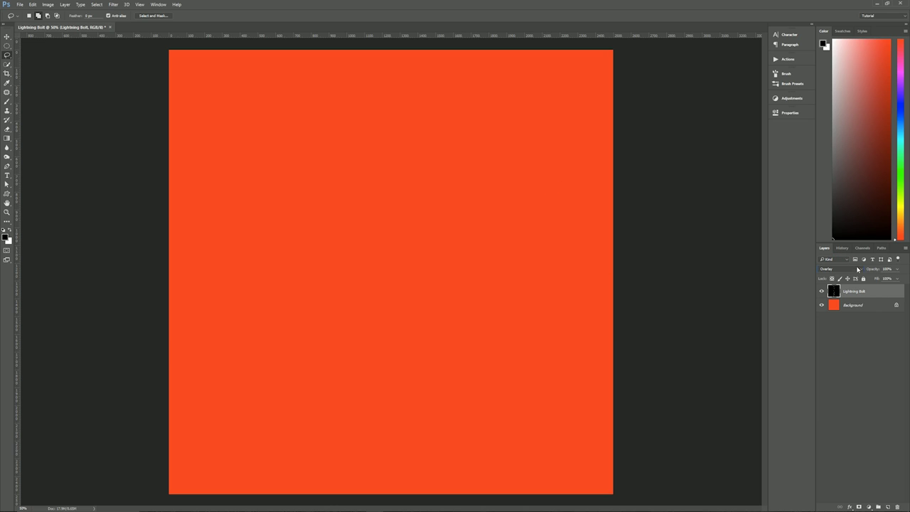
pyautogui.click(848, 268)
pyautogui.click(838, 278)
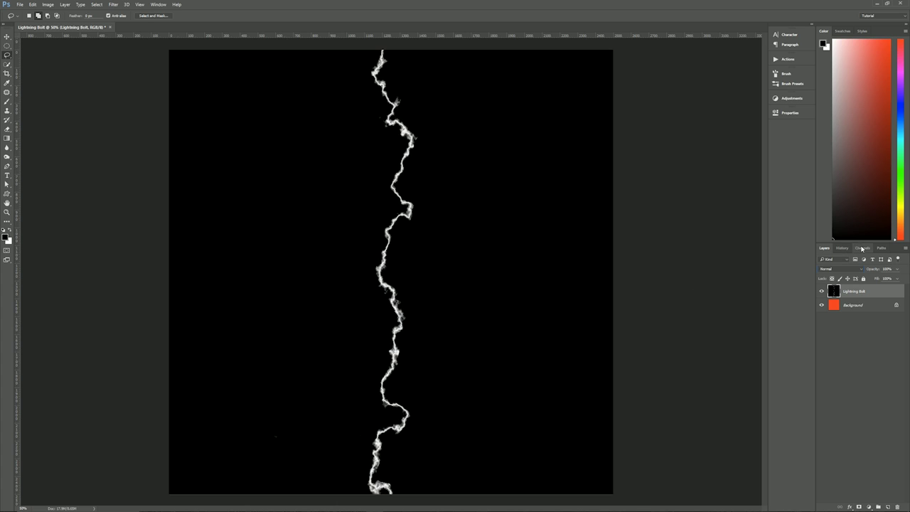
# - Load the bolt's luminosity as a selection from the RGB channel, then return to Layers
pyautogui.click(862, 248)
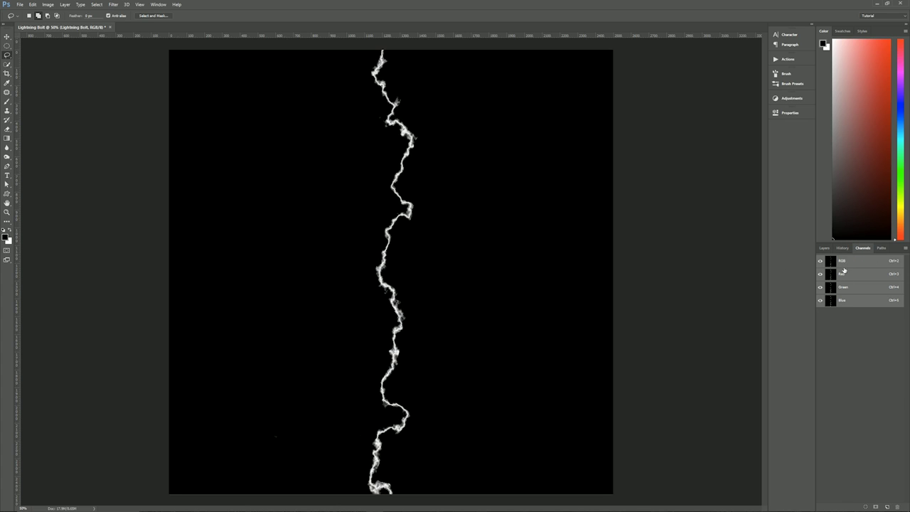
pyautogui.click(159, 4)
pyautogui.click(324, 2)
pyautogui.keyDown('ctrl'); pyautogui.click(832, 263); pyautogui.keyUp('ctrl')
pyautogui.click(824, 247)
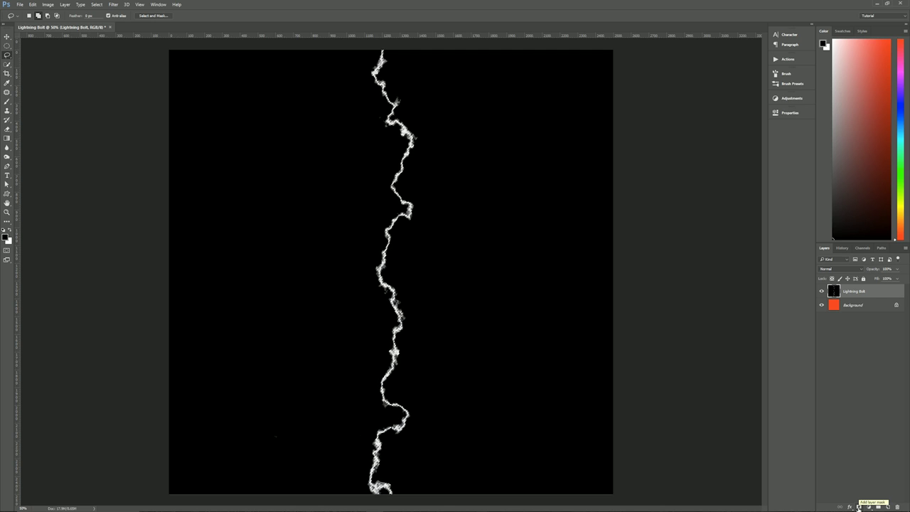
pyautogui.click(858, 506)
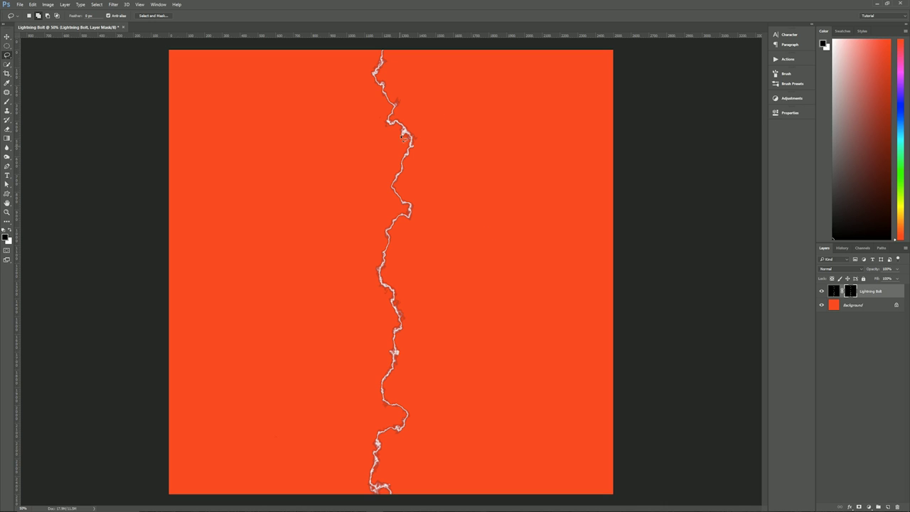
pyautogui.scroll(4, 400, 108)
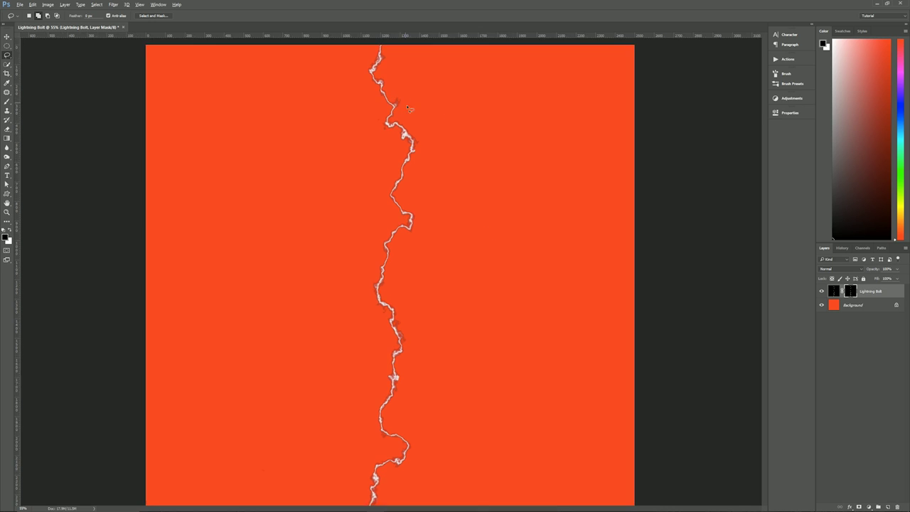
pyautogui.scroll(1, 411, 121)
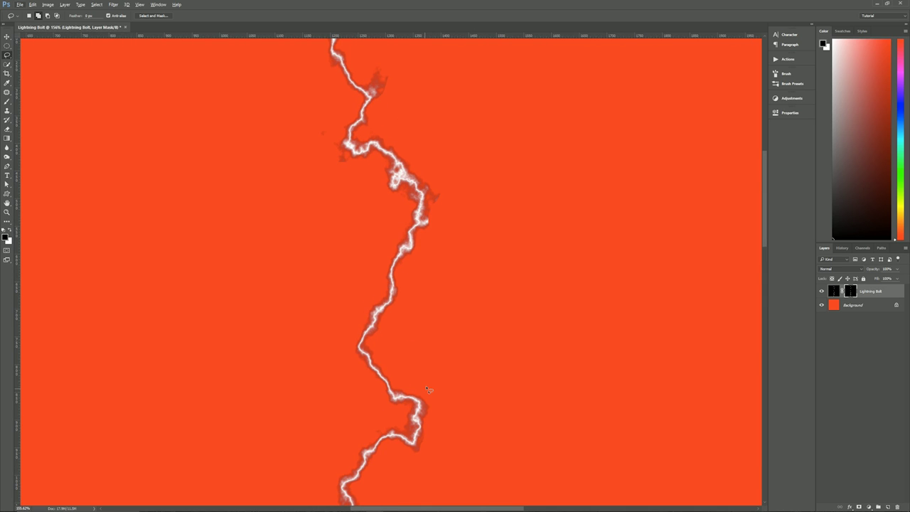
pyautogui.scroll(-5, 429, 390)
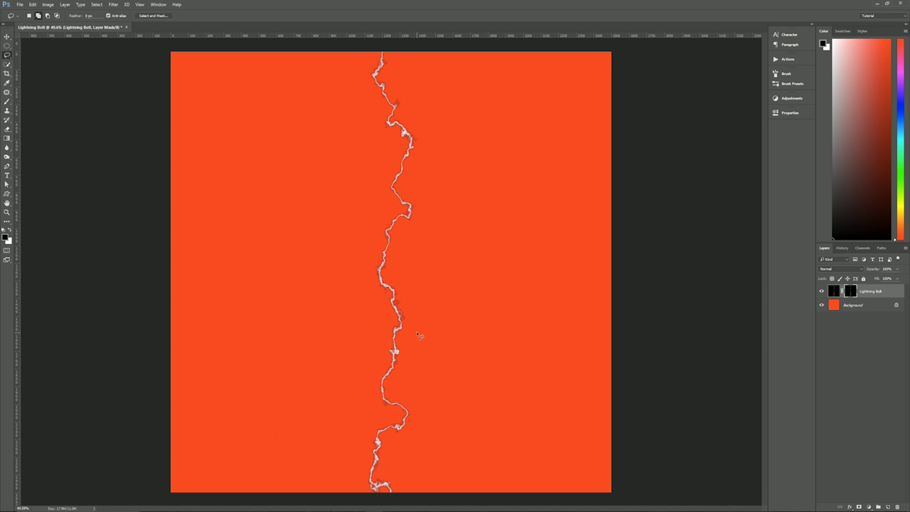
# - Change the Lightning Bolt layer's blend mode to Screen, then target the layer instead of its mask
pyautogui.click(832, 270)
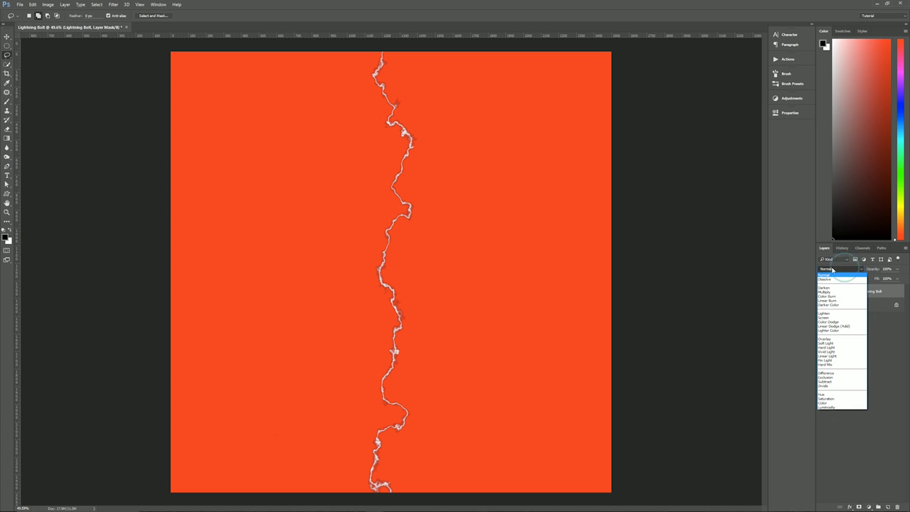
pyautogui.click(824, 317)
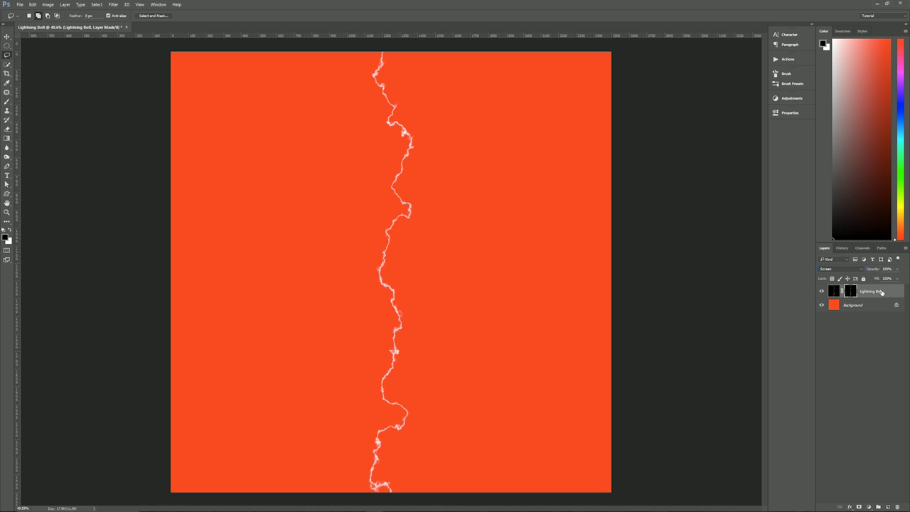
pyautogui.click(882, 293)
# - Add a black Stroke layer effect to the Lightning Bolt layer and apply it
pyautogui.click(850, 506)
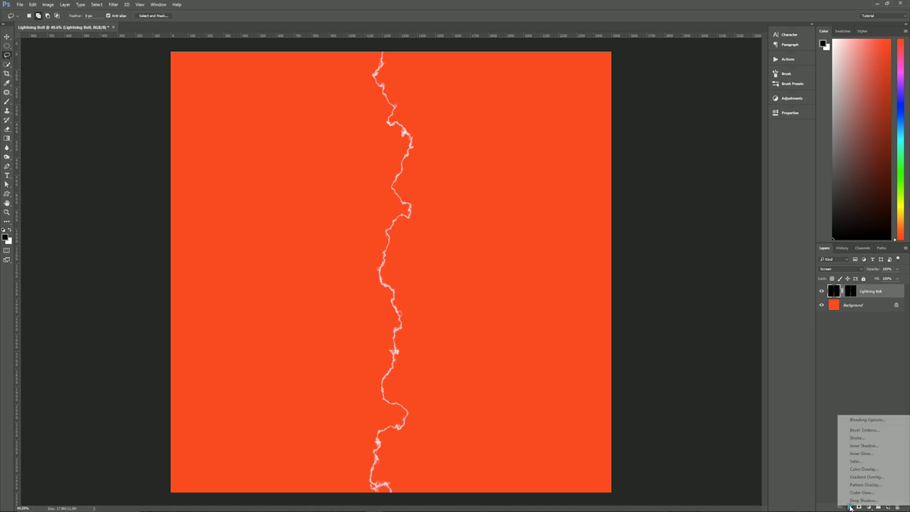
pyautogui.click(863, 437)
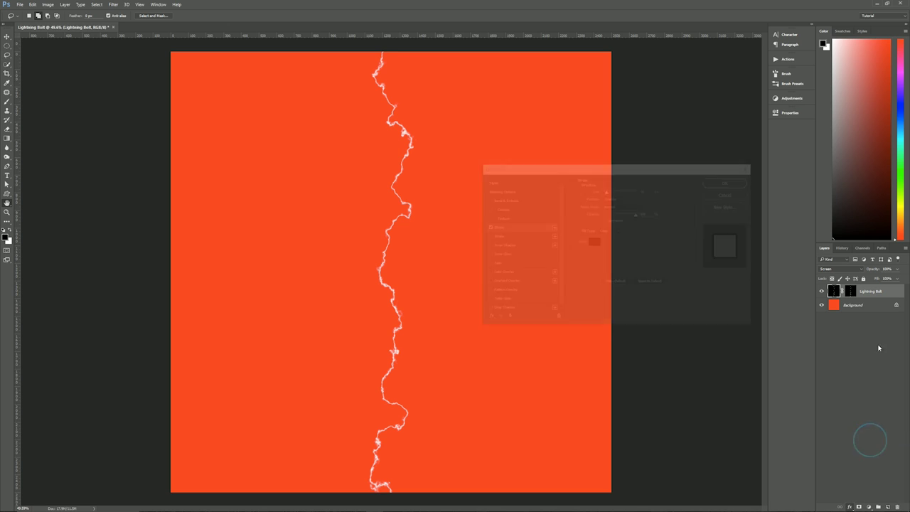
pyautogui.moveTo(546, 170); pyautogui.dragTo(591, 207)
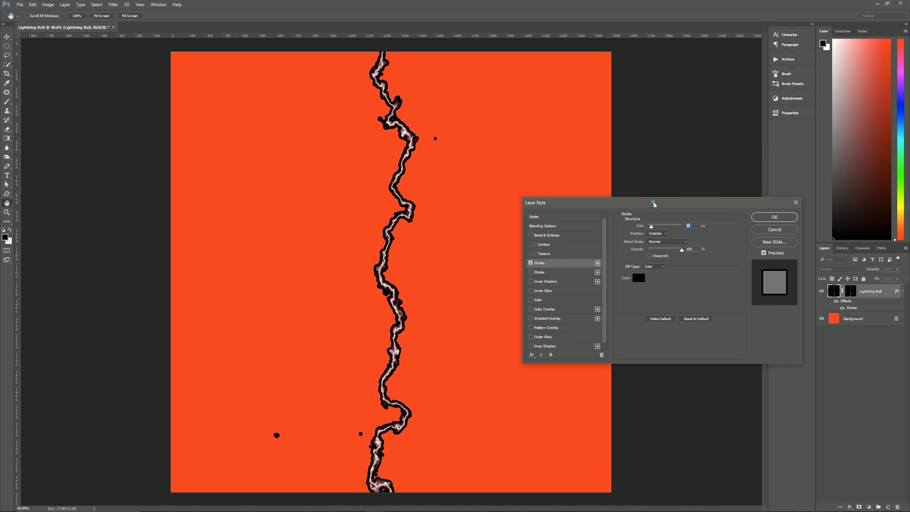
pyautogui.moveTo(654, 203); pyautogui.dragTo(609, 198)
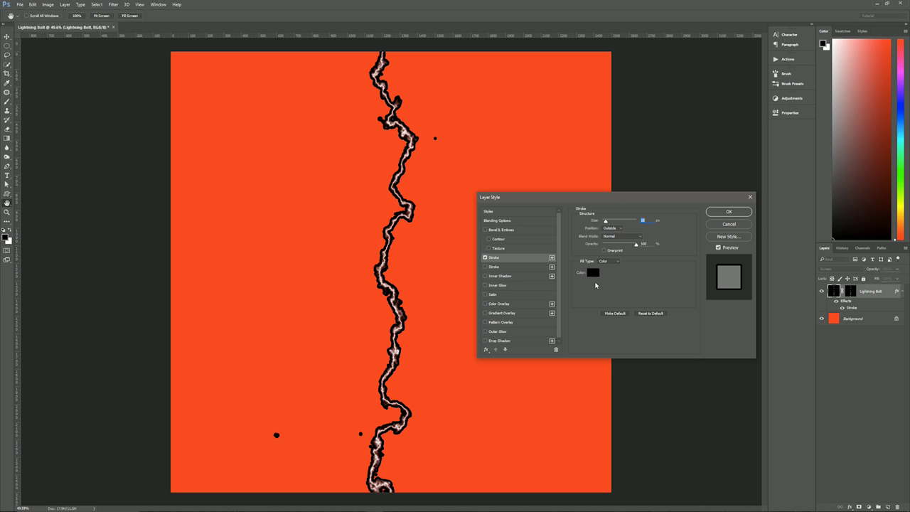
pyautogui.click(718, 213)
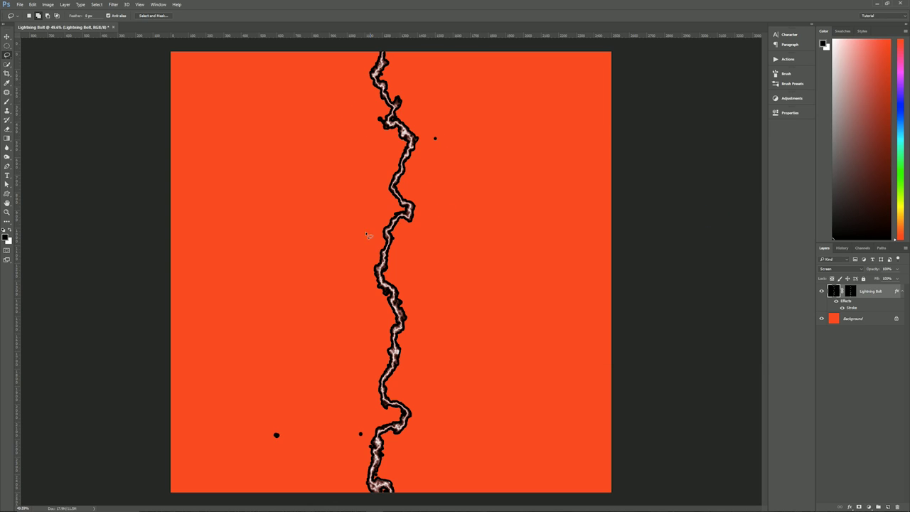
# - Target the Lightning Bolt layer's mask and set up the Brush tool's size and hardness
pyautogui.click(849, 291)
pyautogui.press('b')
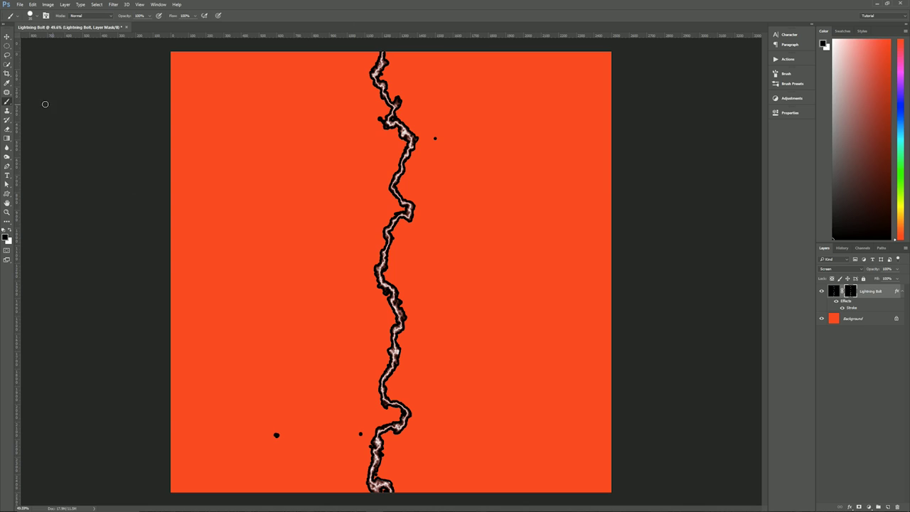
pyautogui.click(34, 17)
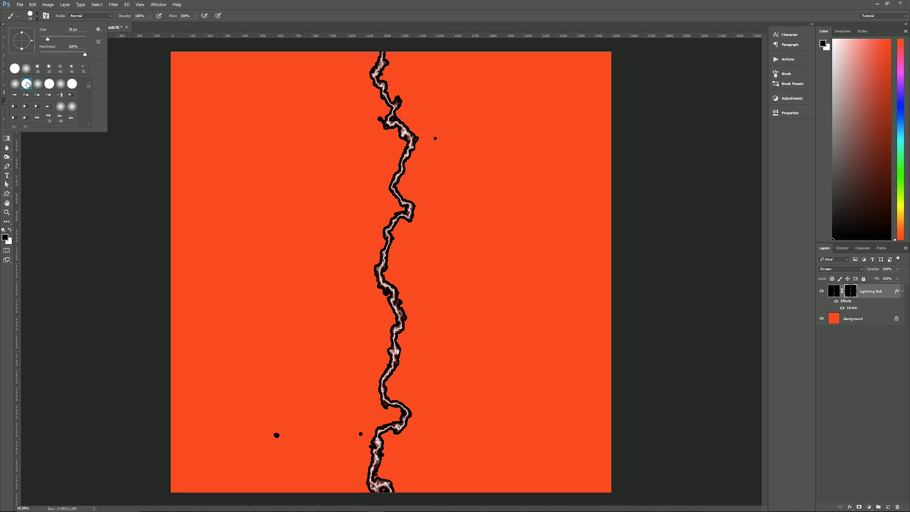
pyautogui.click(256, 8)
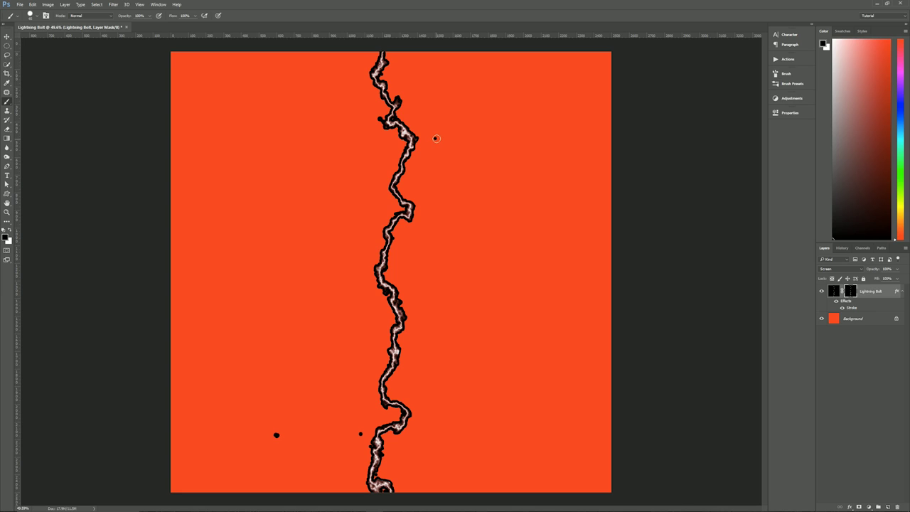
# - Paint out the four stray black specks on the mask, then retarget the layer pixels
pyautogui.click(436, 139)
pyautogui.click(855, 294)
pyautogui.click(435, 138)
pyautogui.click(361, 433)
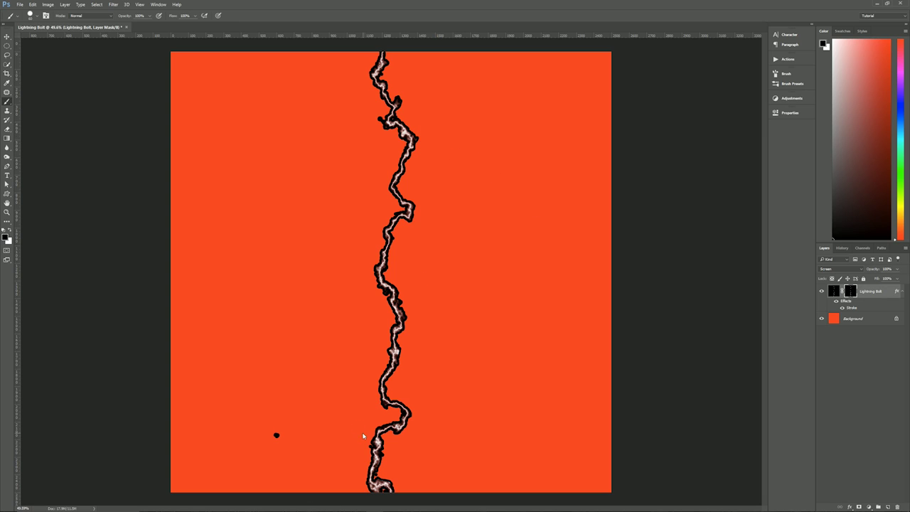
pyautogui.click(277, 435)
pyautogui.click(377, 119)
pyautogui.click(878, 290)
# - In Layer Style, remove the Stroke, add a pale blue Inner Glow, and enable Outer Glow
pyautogui.doubleClick(853, 307)
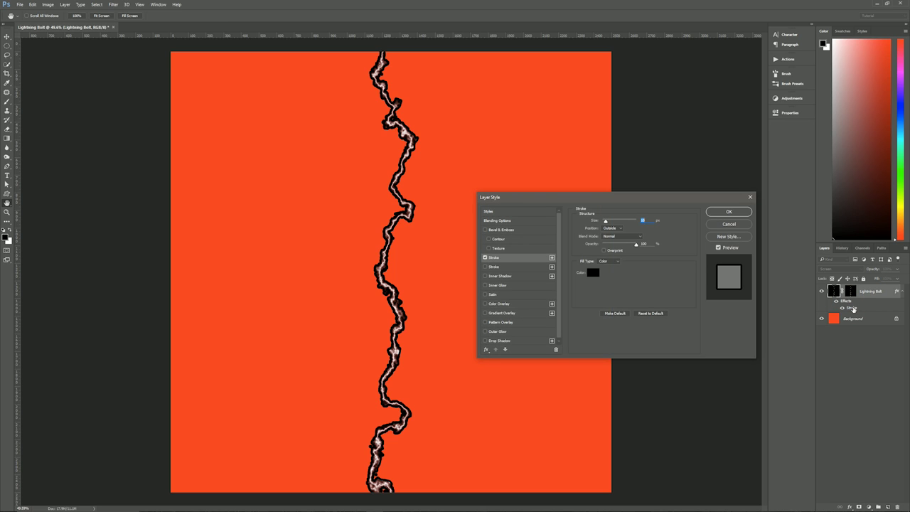
pyautogui.click(485, 258)
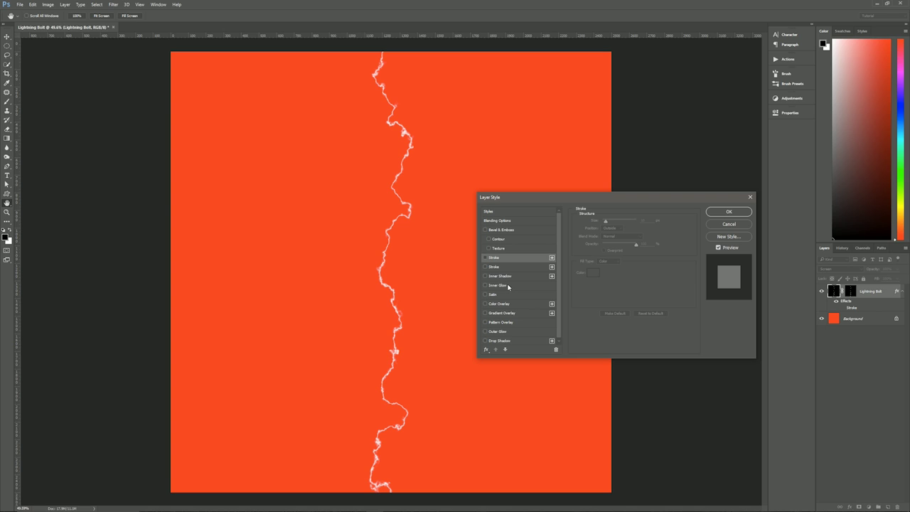
pyautogui.click(509, 286)
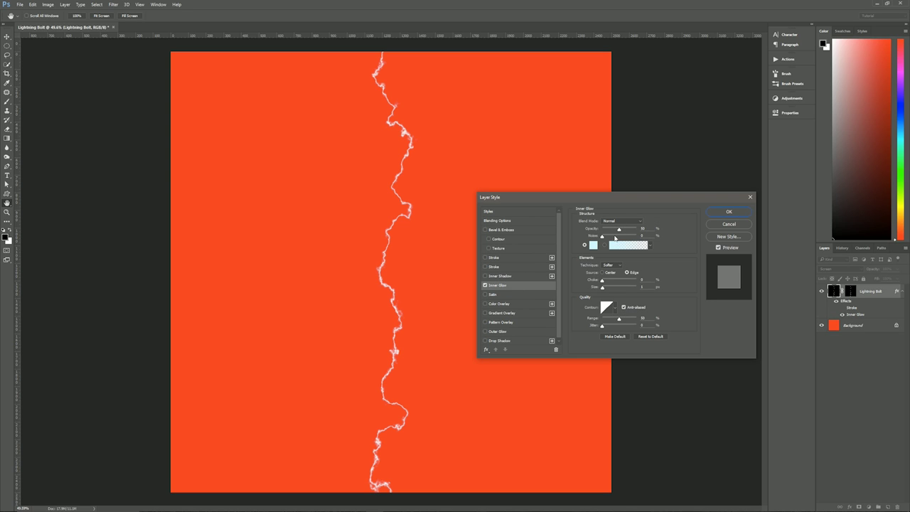
pyautogui.click(593, 245)
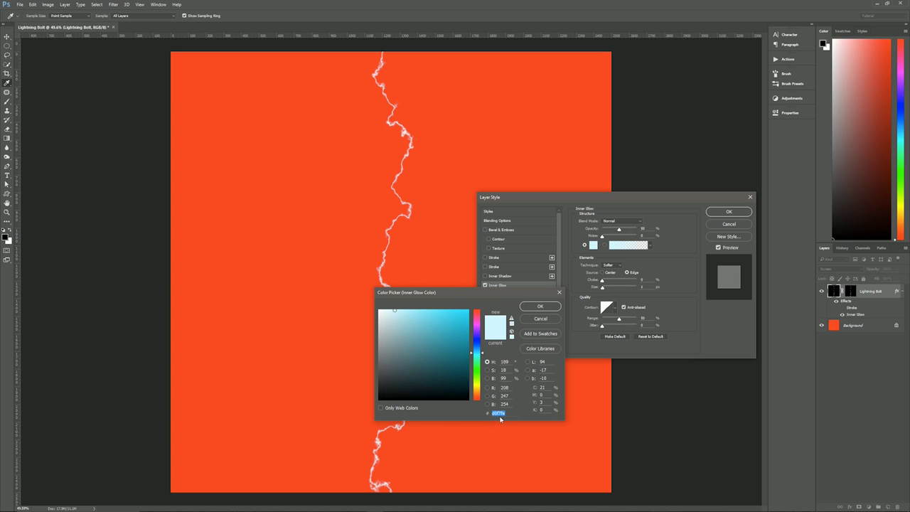
pyautogui.click(542, 307)
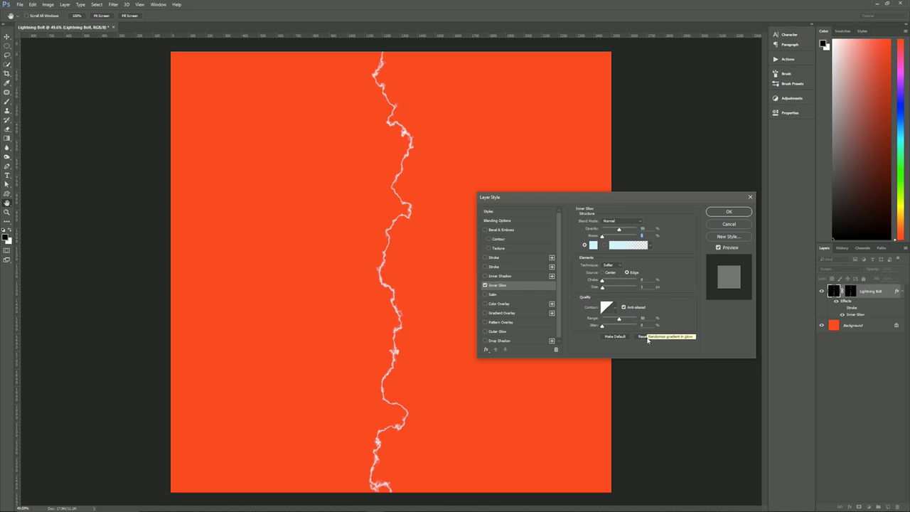
pyautogui.click(511, 331)
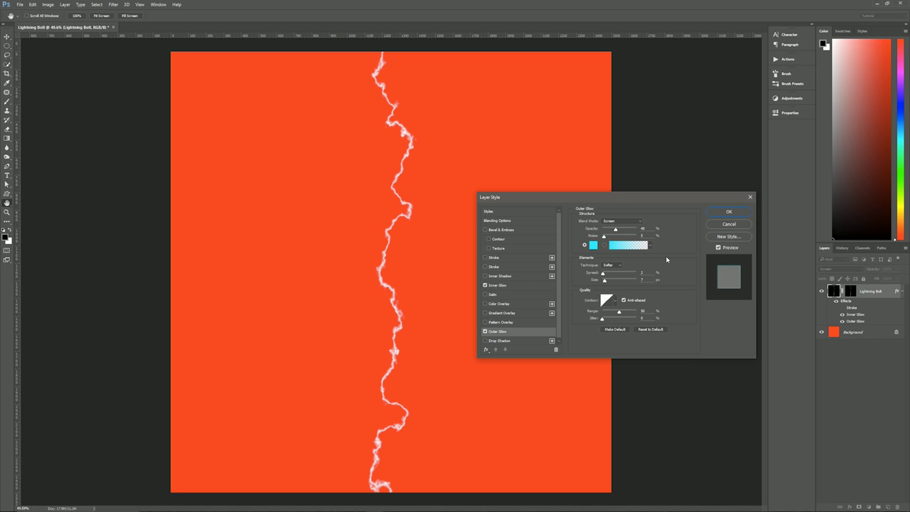
# - Set the Outer Glow colour to cyan and apply the glow effects to the layer
pyautogui.click(593, 245)
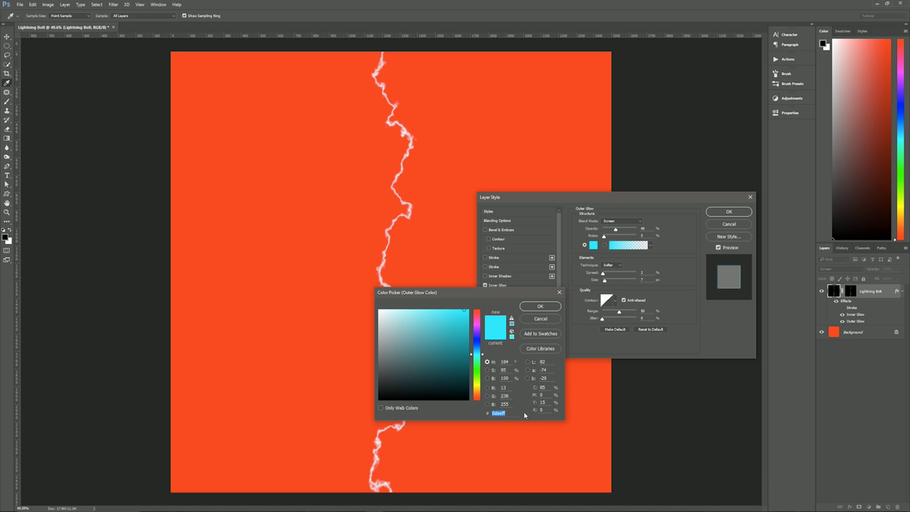
pyautogui.click(540, 306)
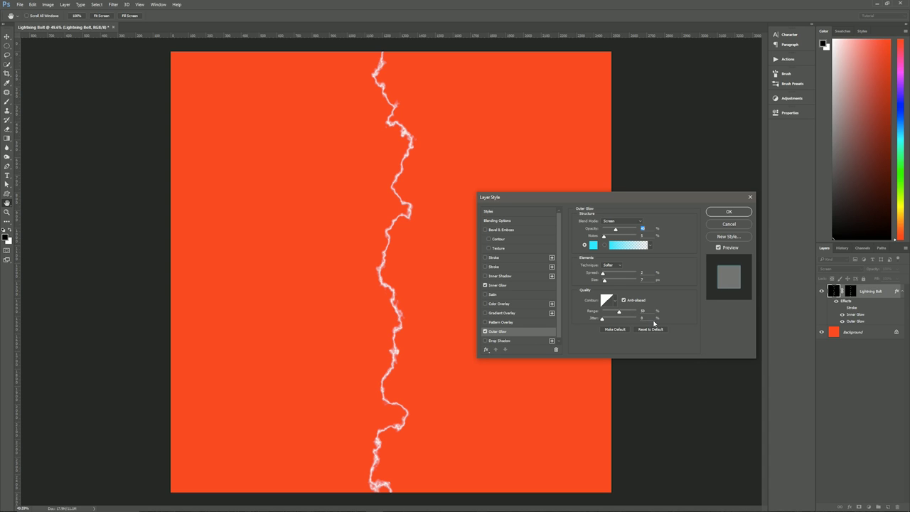
pyautogui.click(725, 211)
pyautogui.press('b')
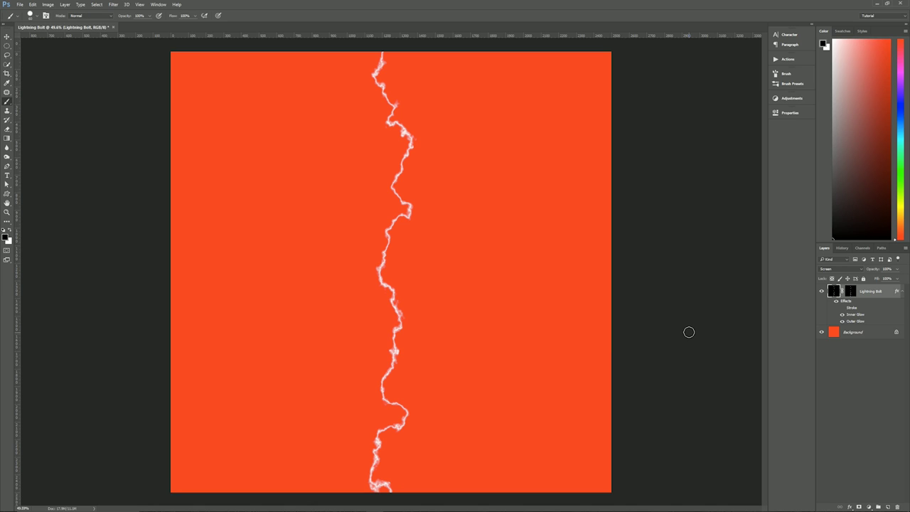
# - Collapse the effects list and convert the Lightning Bolt layer to a Smart Object
pyautogui.click(903, 290)
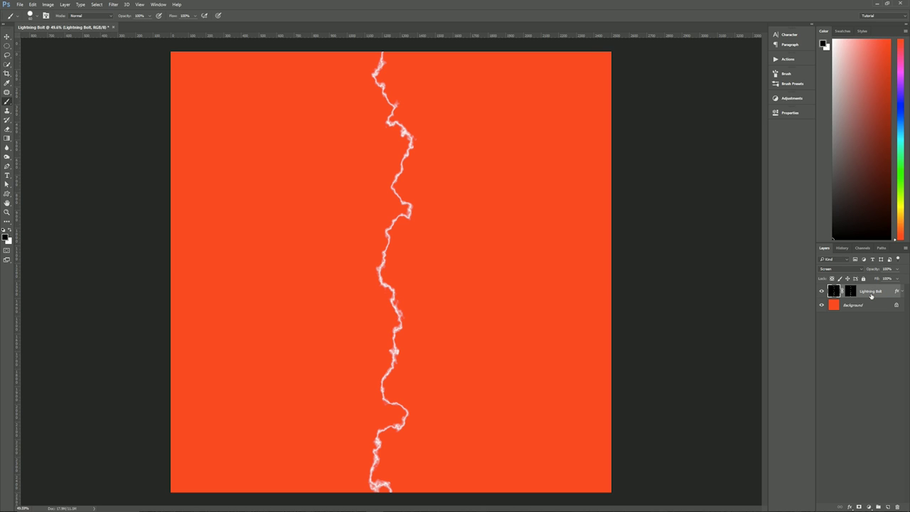
pyautogui.rightClick(871, 295)
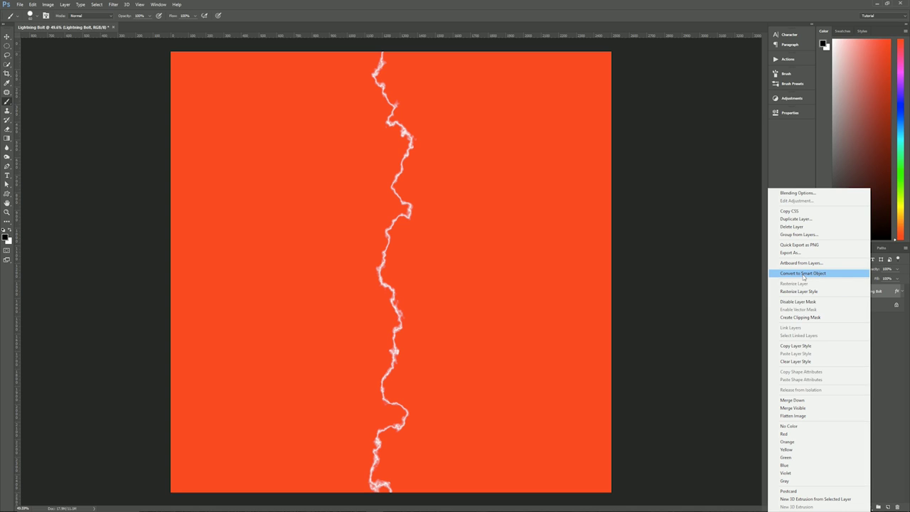
pyautogui.click(801, 275)
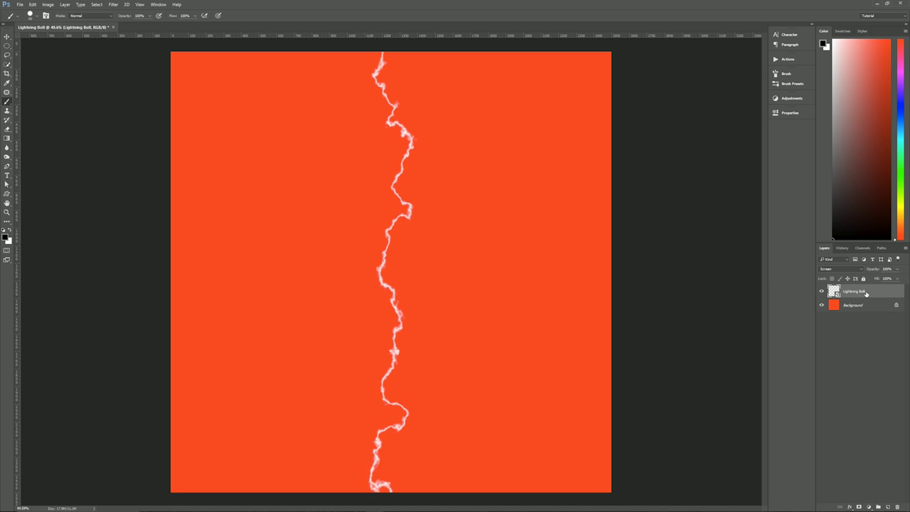